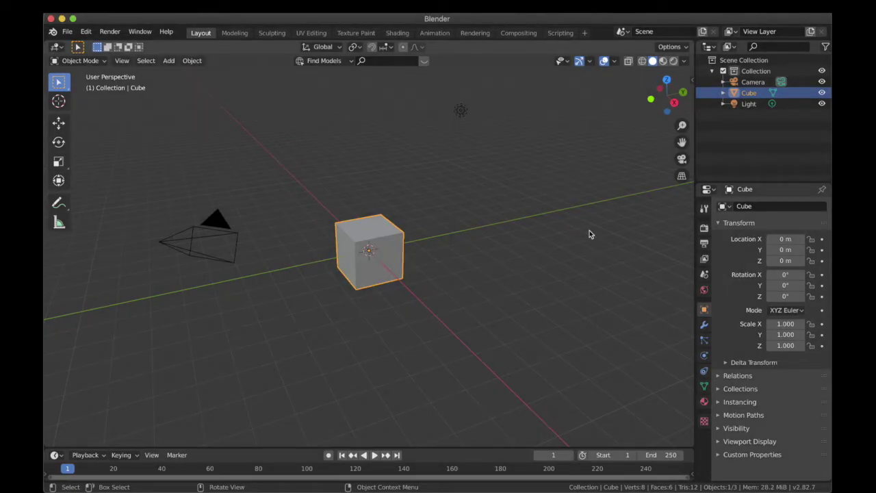
Step: Open the Preferences window, place it clear of the edge and show the Interface settings
{"action": "left_click", "coordinate": [86, 33]}
{"action": "left_click", "coordinate": [87, 32]}
{"action": "left_click", "coordinate": [113, 187]}
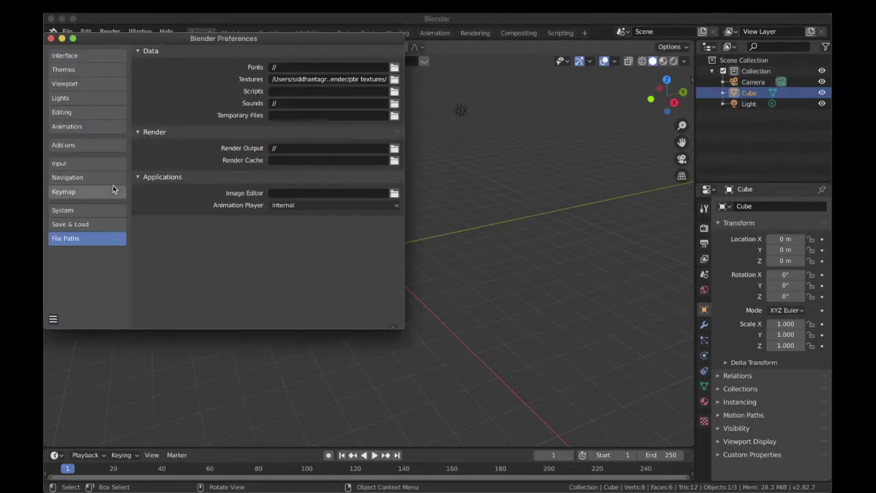
{"action": "left_click_drag", "start_coordinate": [168, 34], "coordinate": [232, 92]}
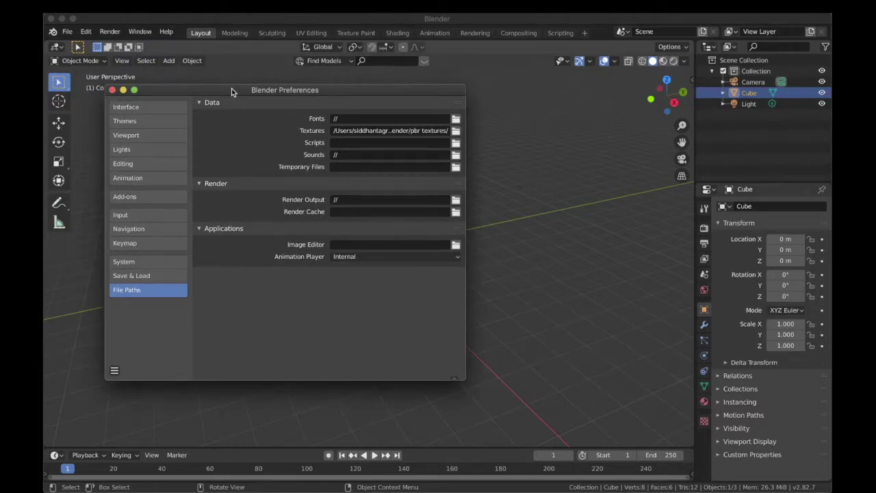
{"action": "left_click", "coordinate": [161, 106]}
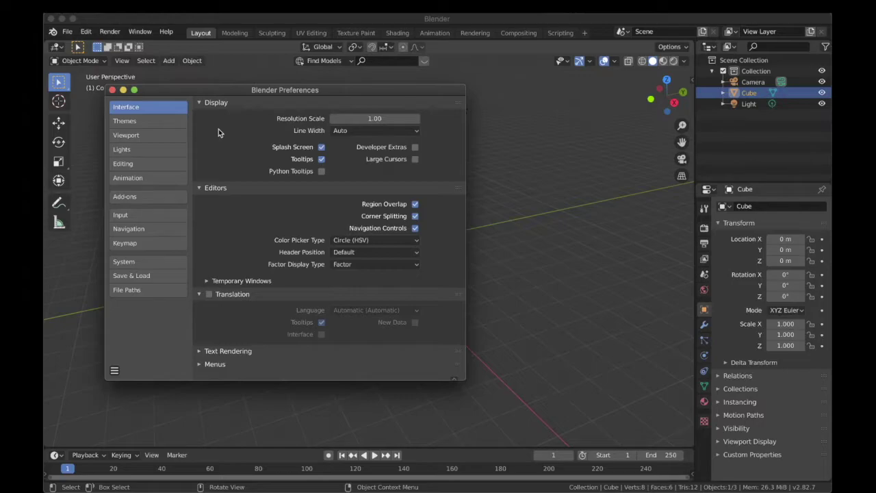
Step: Try an interface Resolution Scale of 1.2 and restore it to 1
{"action": "left_click", "coordinate": [389, 120]}
{"action": "type", "text": "1.2"}
{"action": "key", "text": "Return"}
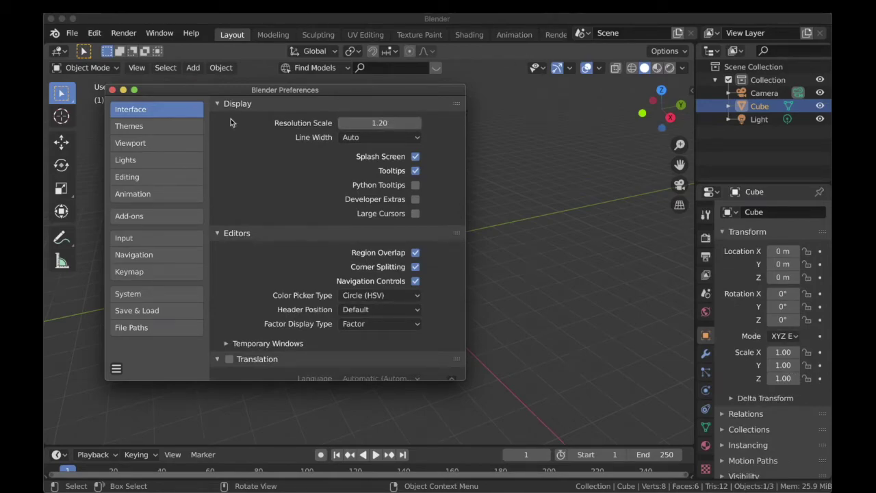
{"action": "left_click", "coordinate": [383, 128]}
{"action": "type", "text": "1"}
{"action": "key", "text": "Return"}
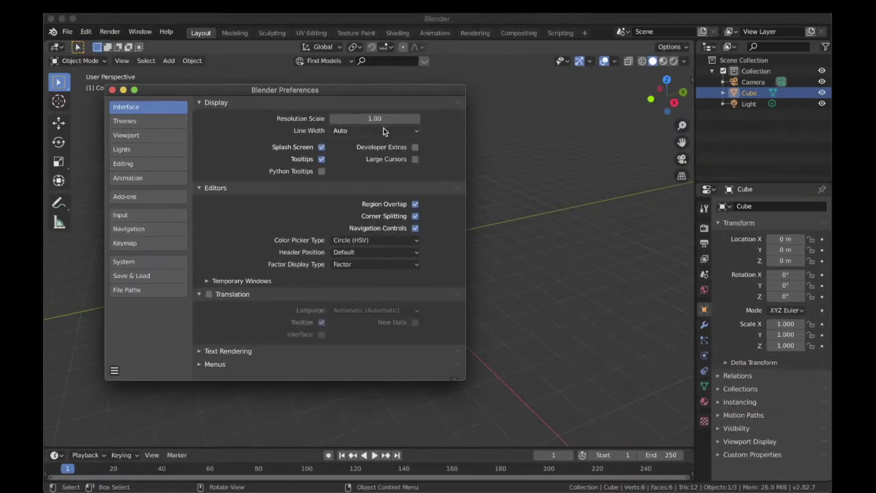
Step: Apply the Blender Light theme preset in the Themes preferences
{"action": "left_click", "coordinate": [139, 124]}
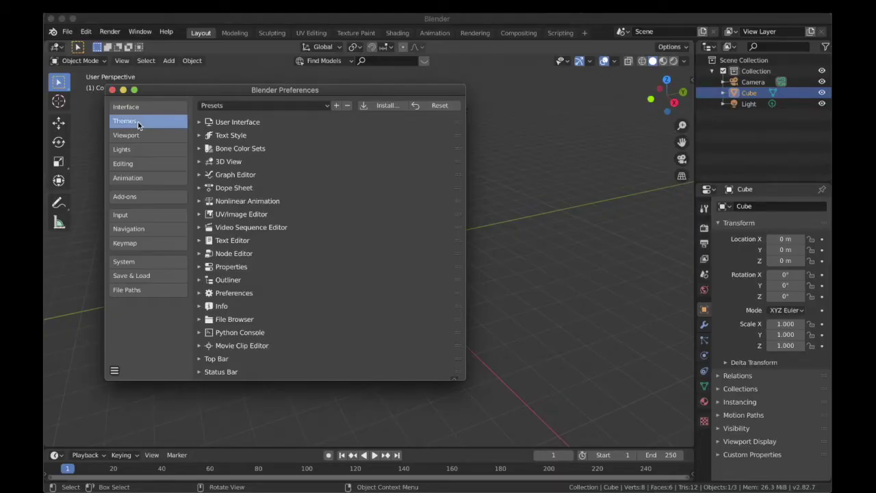
{"action": "left_click", "coordinate": [228, 104]}
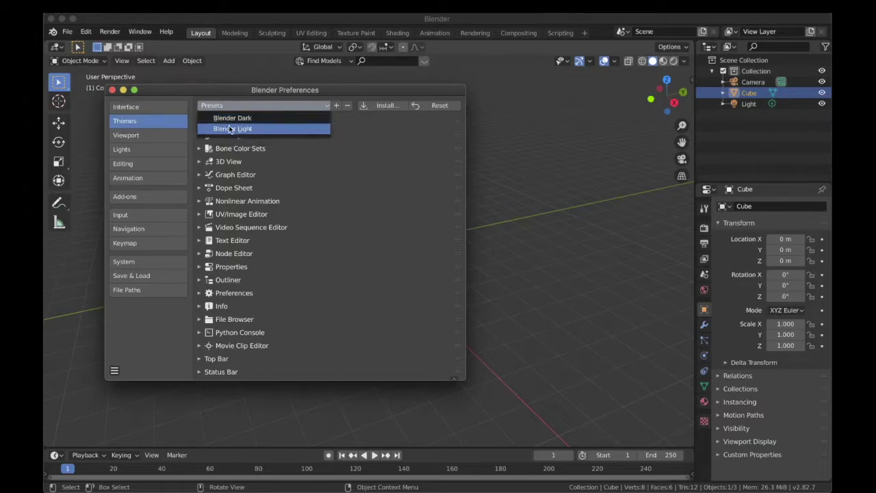
{"action": "left_click", "coordinate": [228, 126]}
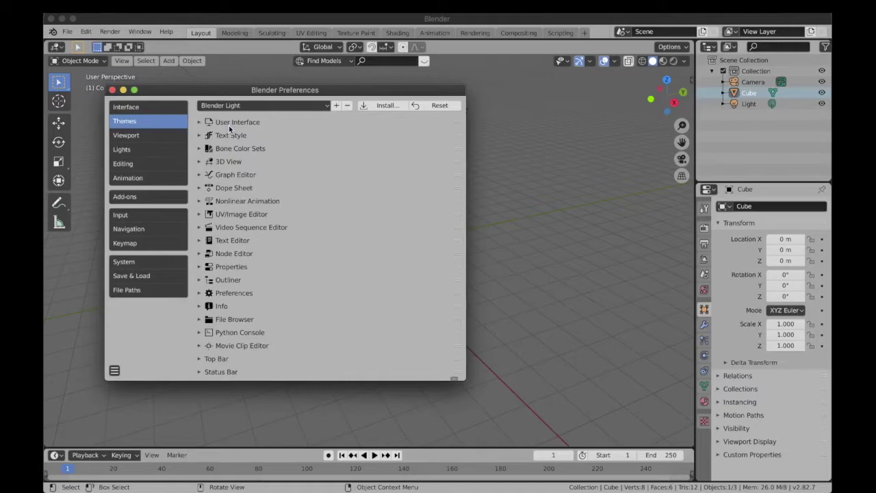
Step: Apply the Blender Dark theme preset and leave the Text Style settings collapsed
{"action": "left_click", "coordinate": [229, 106]}
{"action": "left_click", "coordinate": [231, 116]}
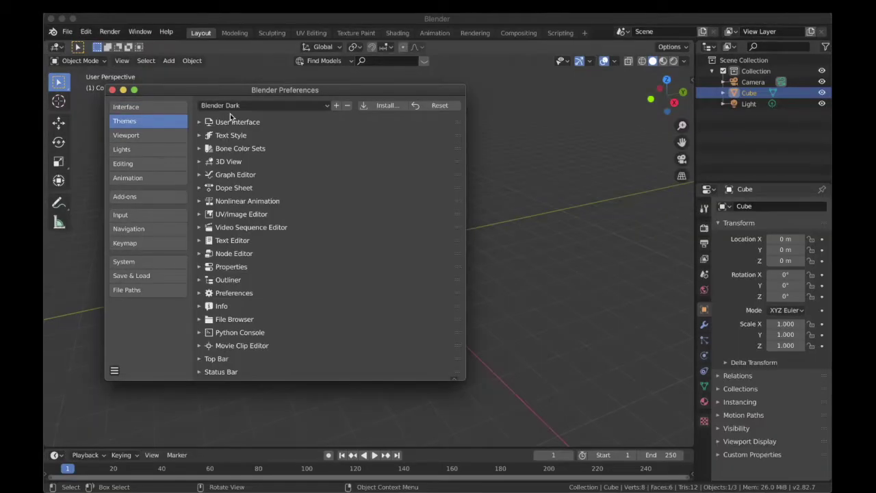
{"action": "left_click", "coordinate": [262, 106]}
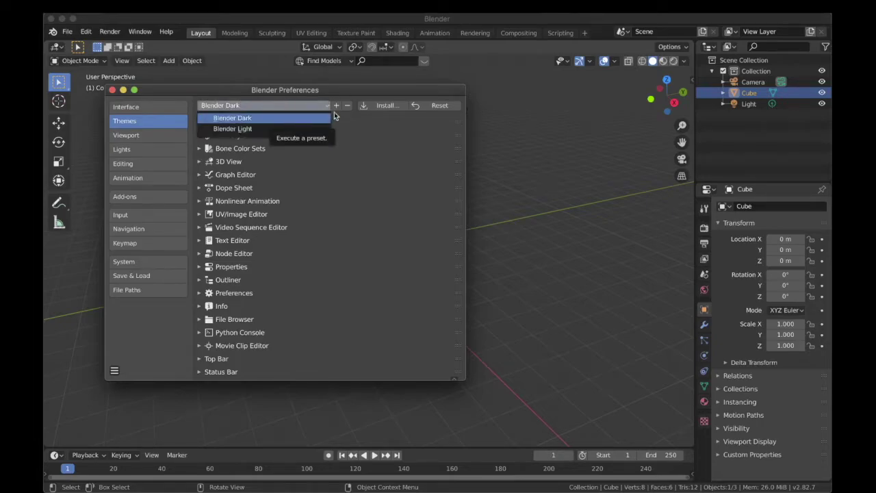
{"action": "left_click", "coordinate": [280, 119]}
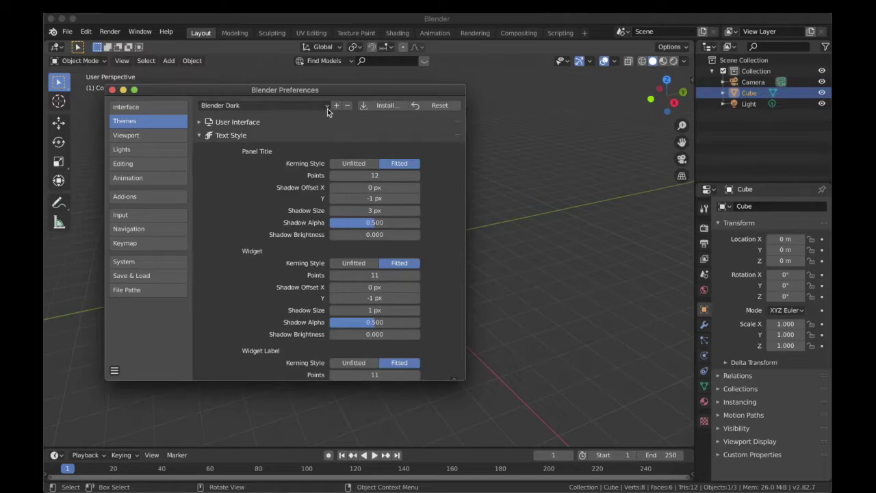
{"action": "left_click", "coordinate": [201, 135]}
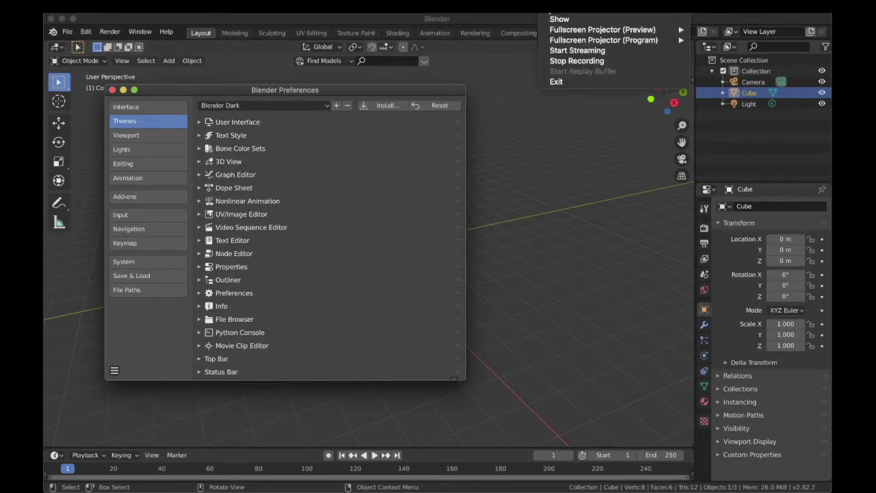
{"action": "left_click", "coordinate": [581, 60]}
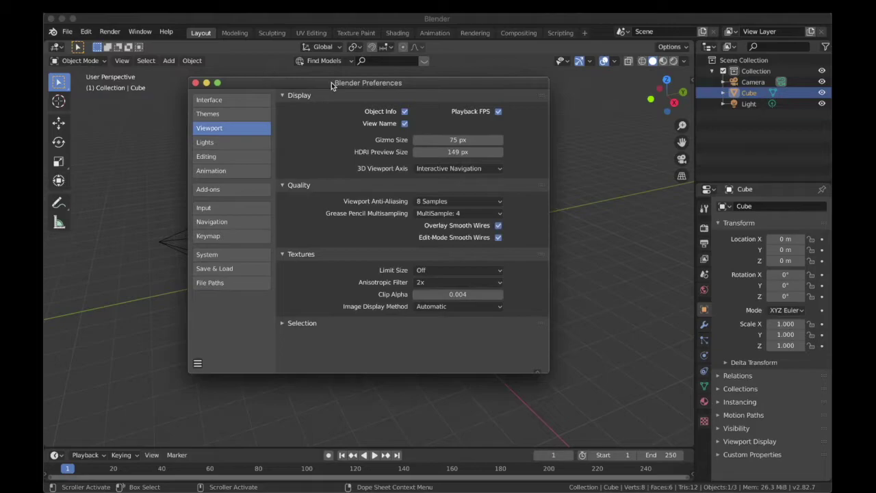
{"action": "left_click_drag", "start_coordinate": [331, 82], "coordinate": [563, 119]}
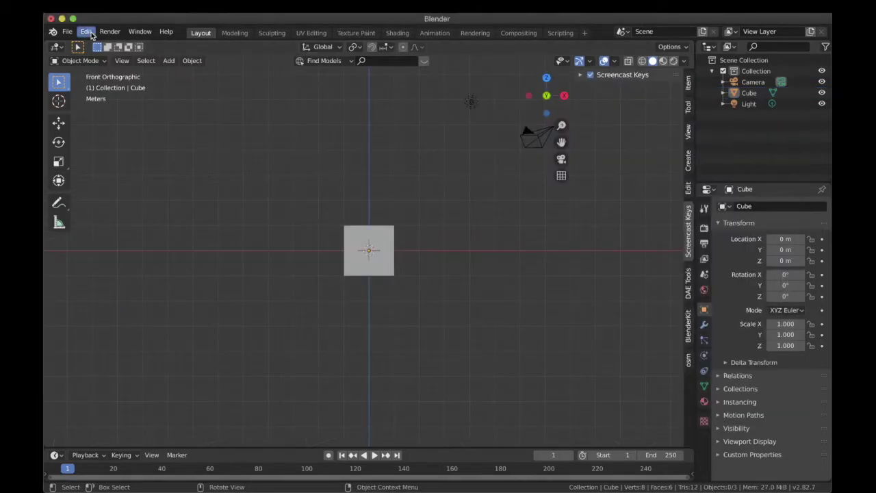
Step: Open the preferences, examine the Viewport display, quality and texture settings, and put the window away
{"action": "left_click", "coordinate": [86, 32]}
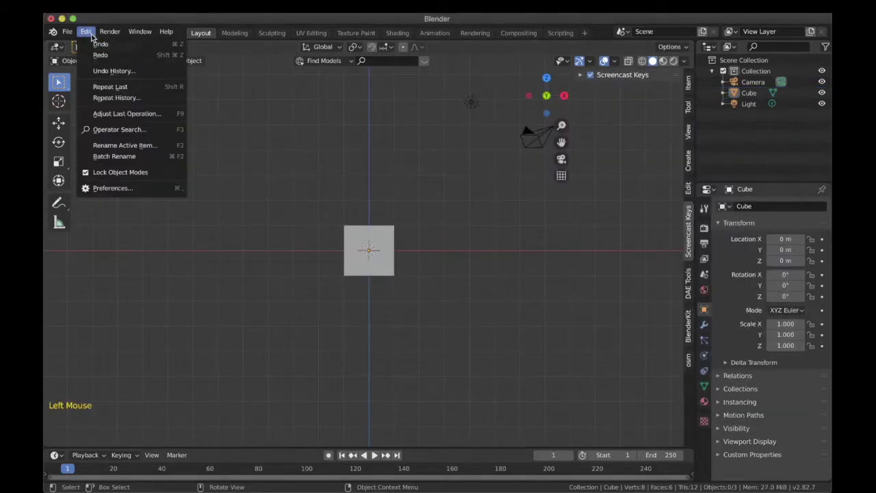
{"action": "left_click", "coordinate": [127, 186]}
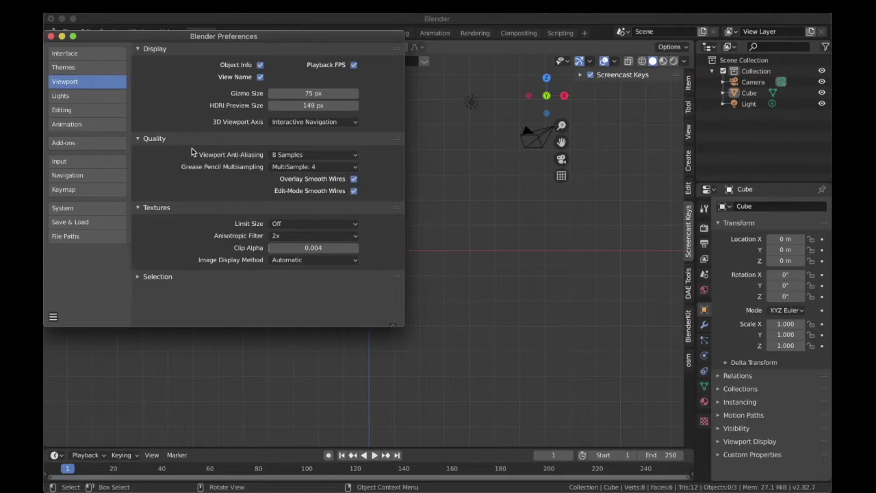
{"action": "left_click", "coordinate": [61, 36]}
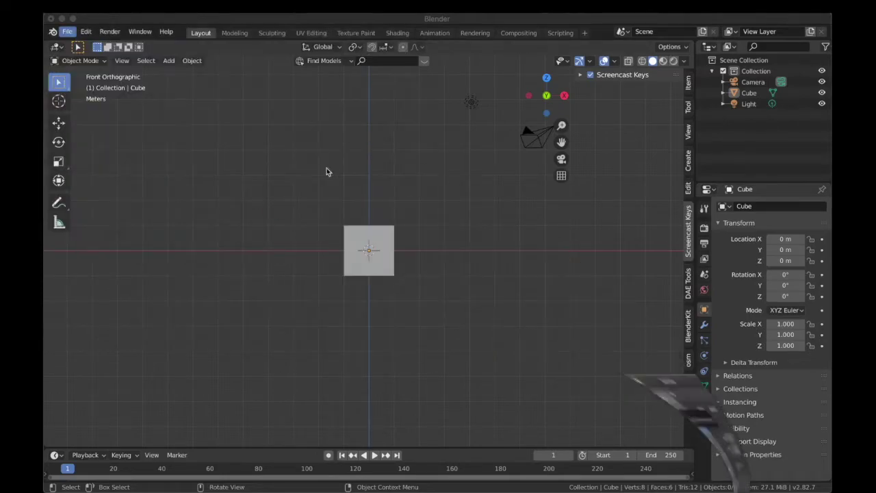
Step: Enable the Move, Rotate and Scale object gizmos in the viewport and select the cube
{"action": "left_click", "coordinate": [590, 61]}
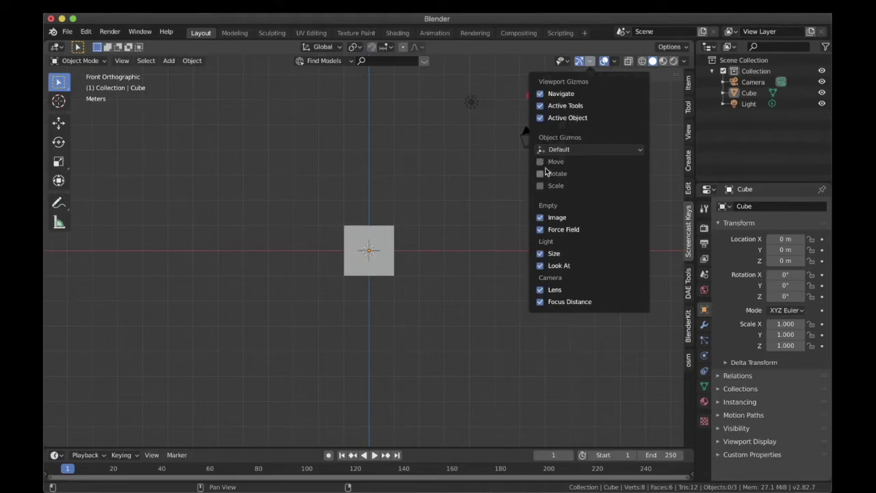
{"action": "left_click_drag", "start_coordinate": [541, 163], "coordinate": [542, 176]}
{"action": "left_click", "coordinate": [376, 229]}
{"action": "middle_click_drag", "start_coordinate": [422, 219], "coordinate": [470, 269]}
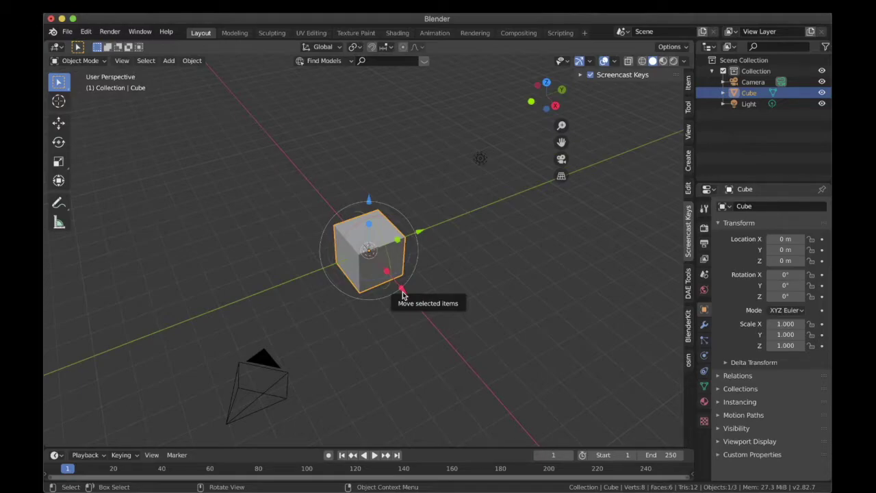
Step: Using the gizmo handles, move the cube about 0.54 m along X and stretch its Z scale to about 2.416
{"action": "mouse_move", "coordinate": [403, 291]}
{"action": "left_mouse_down"}
{"action": "mouse_move", "coordinate": [452, 356]}
{"action": "mouse_move", "coordinate": [416, 294]}
{"action": "left_mouse_up"}
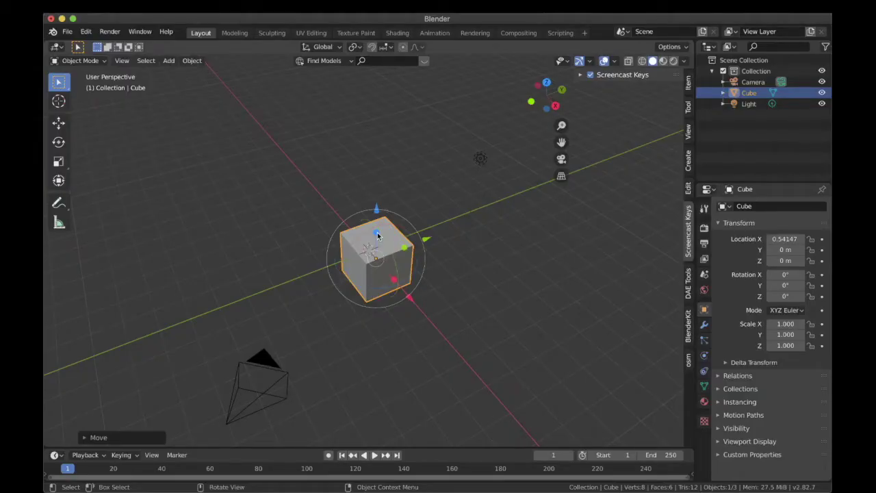
{"action": "left_click_drag", "start_coordinate": [377, 235], "coordinate": [349, 223]}
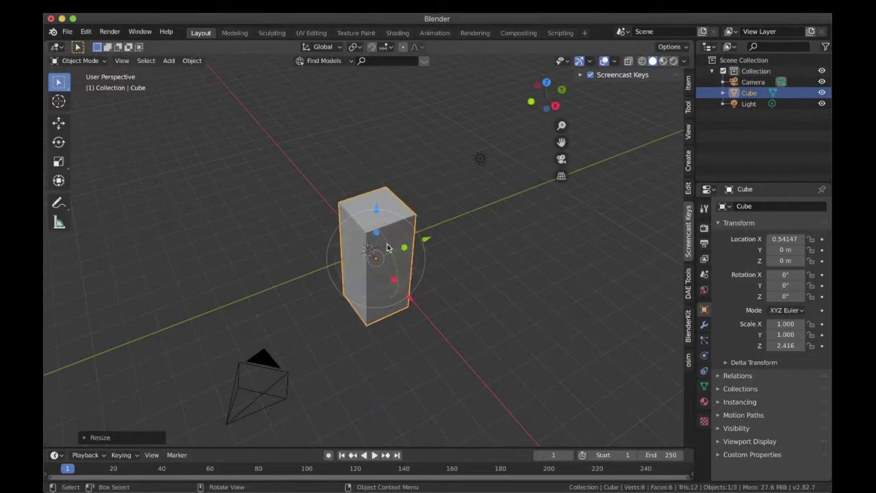
Step: Rotate the cube freely with the gizmo to about 44.6°, -59.1° and 48.3° on X, Y and Z, and deselect it
{"action": "left_click_drag", "start_coordinate": [345, 223], "coordinate": [335, 301]}
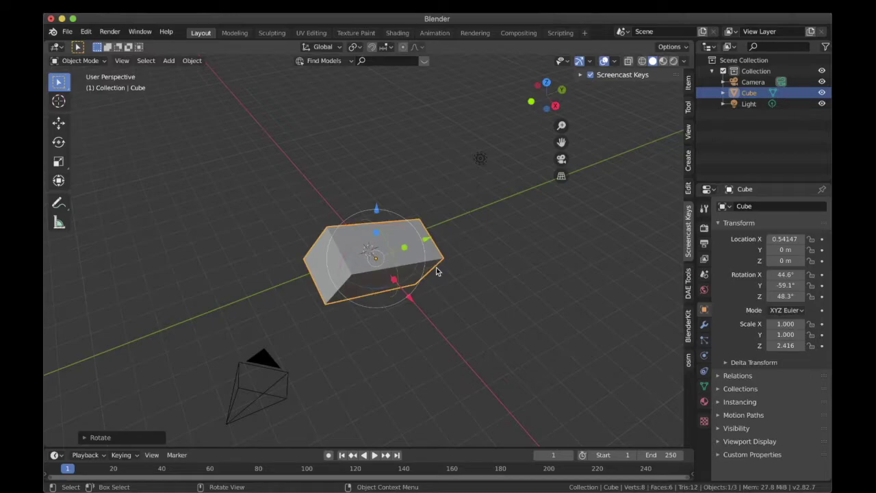
{"action": "left_click", "coordinate": [592, 74]}
{"action": "left_click", "coordinate": [590, 61]}
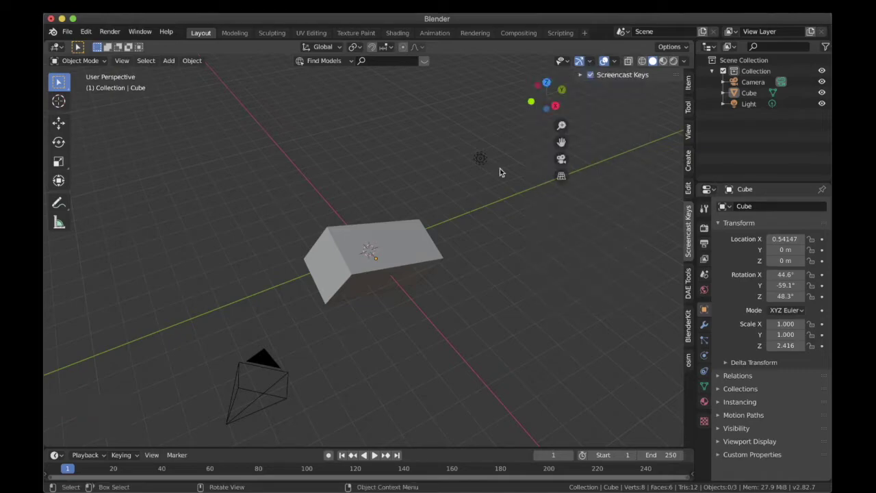
Step: Open the preferences, review the Add-ons, Input and Navigation settings, and put the window away
{"action": "key", "text": "super+comma"}
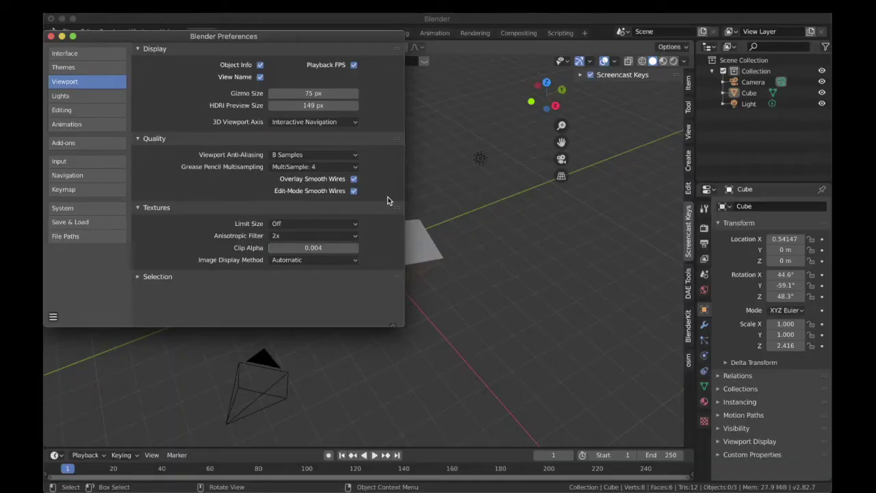
{"action": "left_click", "coordinate": [95, 142]}
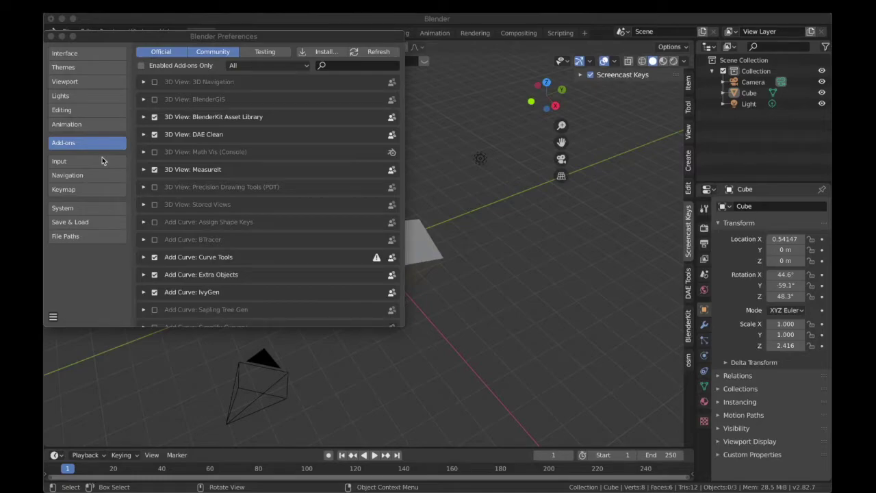
{"action": "left_click", "coordinate": [96, 161]}
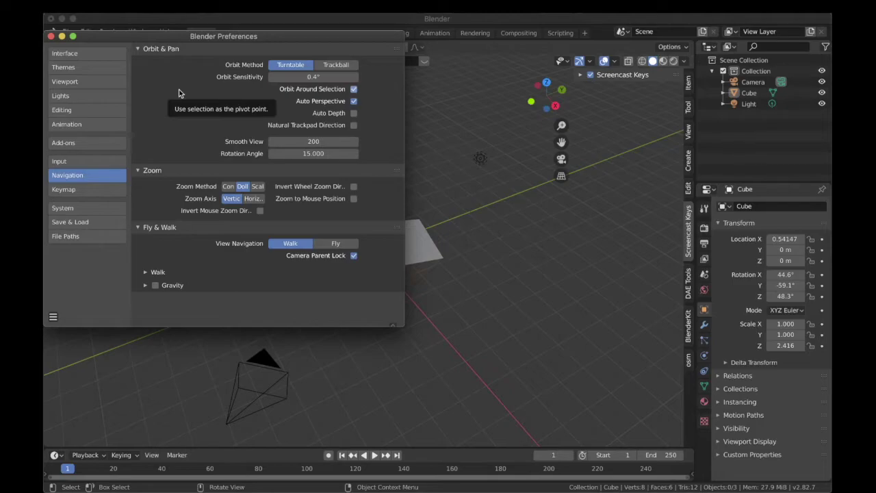
{"action": "left_click", "coordinate": [62, 35]}
Step: Try the current orbiting around the cube and set the Orbit Method to Trackball in the Navigation preferences
{"action": "middle_click_drag", "start_coordinate": [387, 180], "coordinate": [250, 175]}
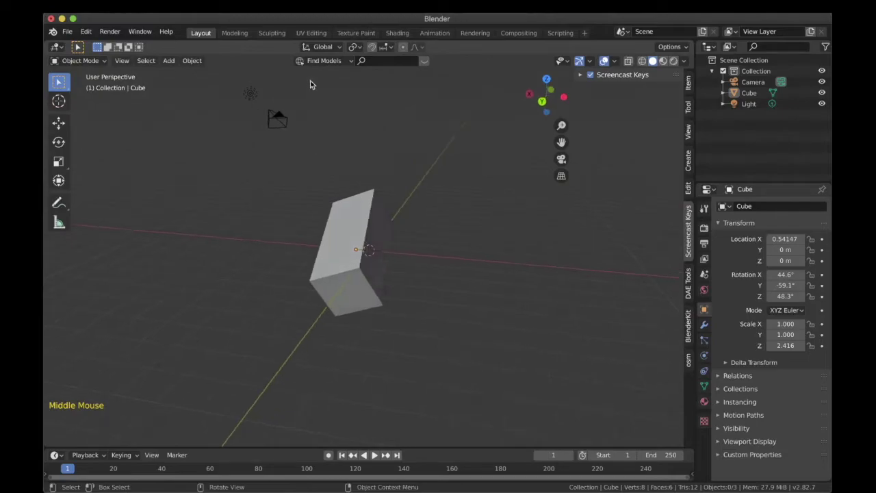
{"action": "middle_click_drag", "start_coordinate": [396, 213], "coordinate": [350, 168]}
{"action": "left_click", "coordinate": [86, 31]}
{"action": "left_click", "coordinate": [109, 188]}
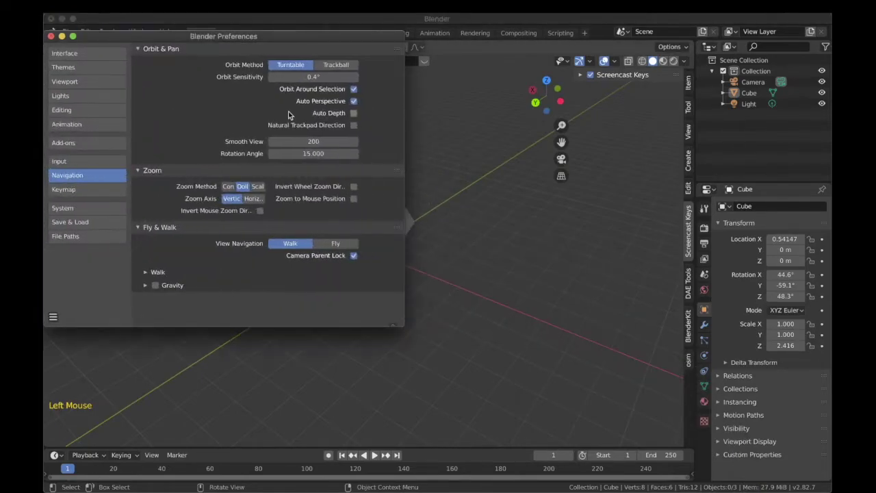
{"action": "left_click", "coordinate": [348, 65]}
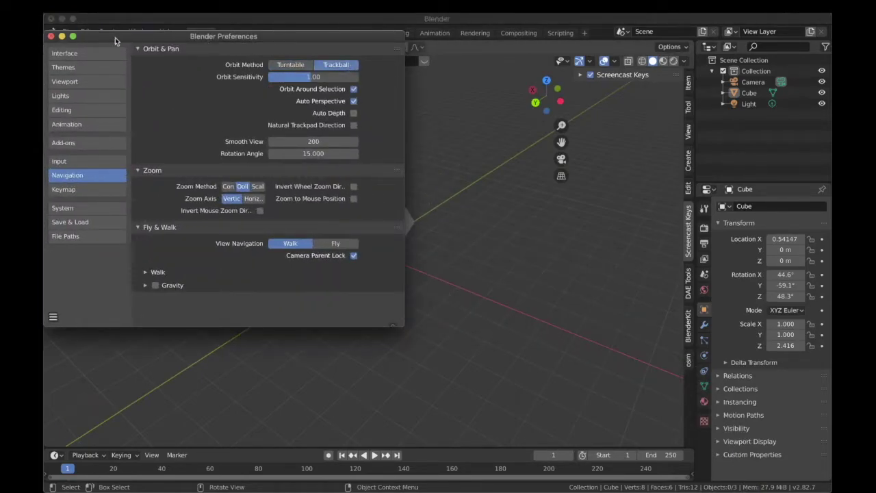
{"action": "left_click", "coordinate": [51, 36]}
Step: Test zooming and orbiting the 3D view around the cube
{"action": "scroll", "coordinate": [425, 276], "scroll_direction": "down", "scroll_amount": 8}
{"action": "scroll", "coordinate": [425, 276], "scroll_direction": "up", "scroll_amount": 3}
{"action": "scroll", "coordinate": [425, 276], "scroll_direction": "up", "scroll_amount": 3}
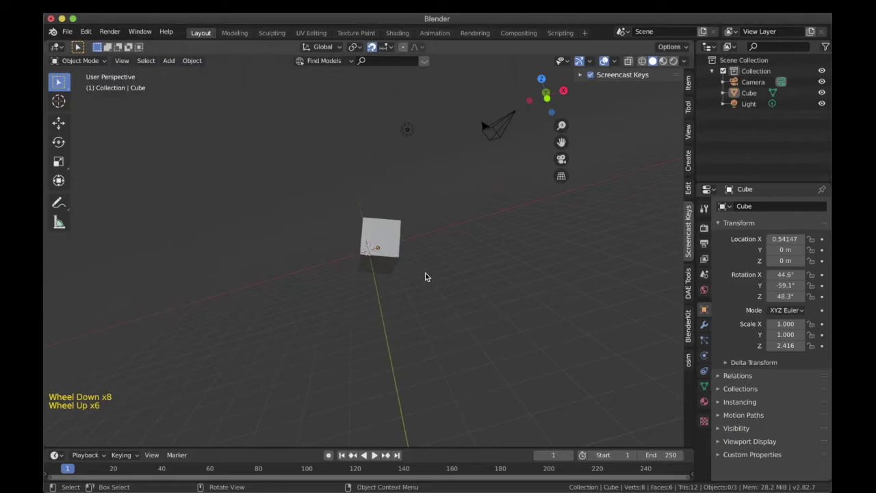
{"action": "middle_click_drag", "start_coordinate": [425, 276], "coordinate": [445, 280]}
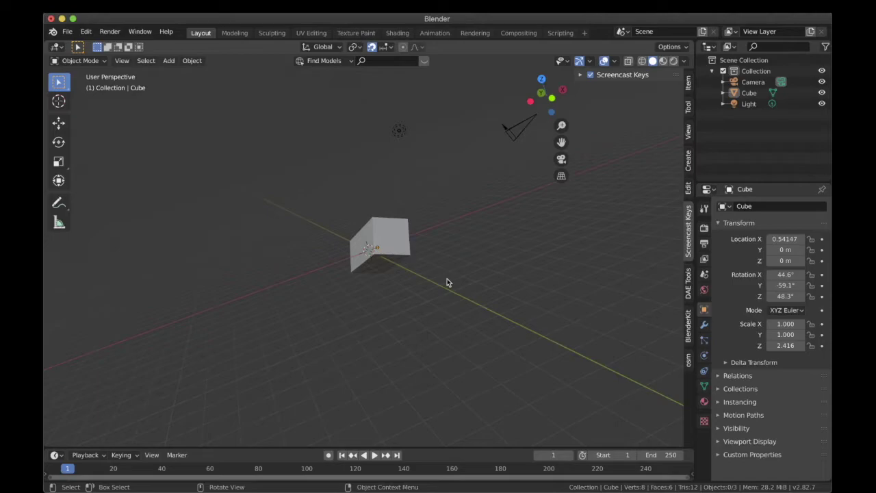
Step: Try Walk navigation in the viewport, cancel it and check the Fly & Walk settings in the Navigation preferences
{"action": "key", "text": "shift+grave"}
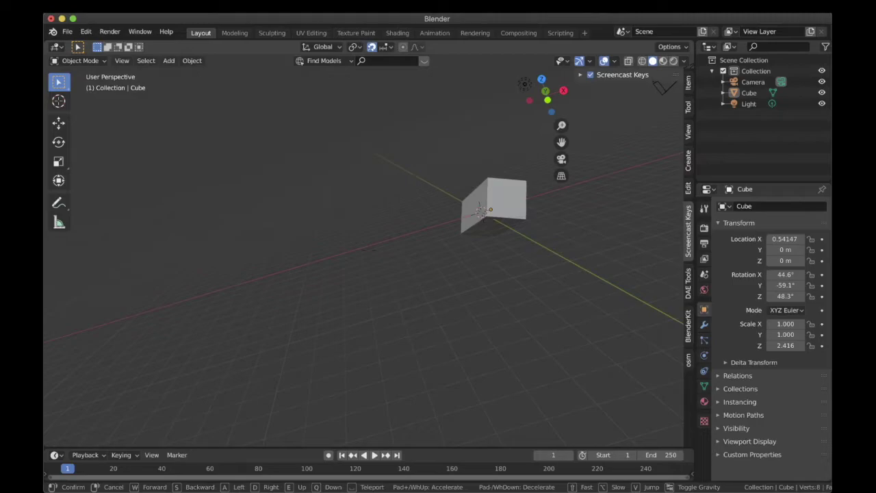
{"action": "key", "text": "Escape"}
{"action": "key", "text": "super+comma"}
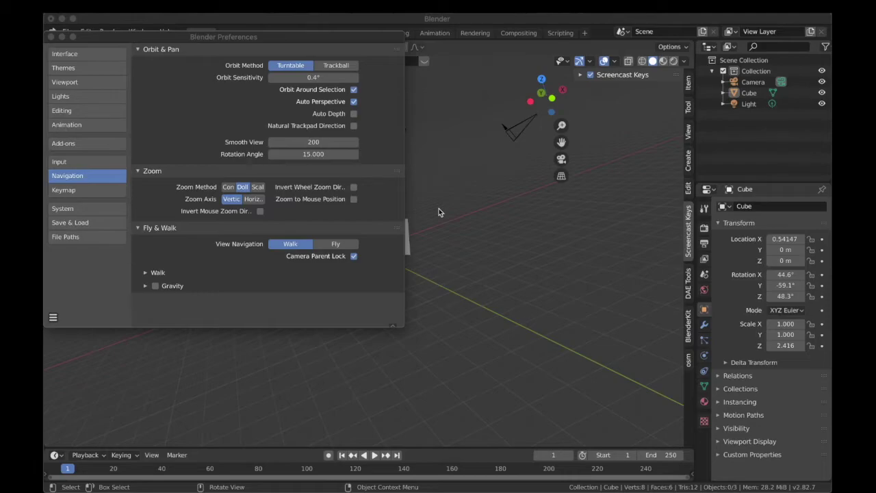
{"action": "left_click", "coordinate": [62, 37]}
Step: Start Walk navigation in the 3D view and try moving forward, left, up and down around the cube
{"action": "middle_click_drag", "start_coordinate": [272, 182], "coordinate": [222, 198]}
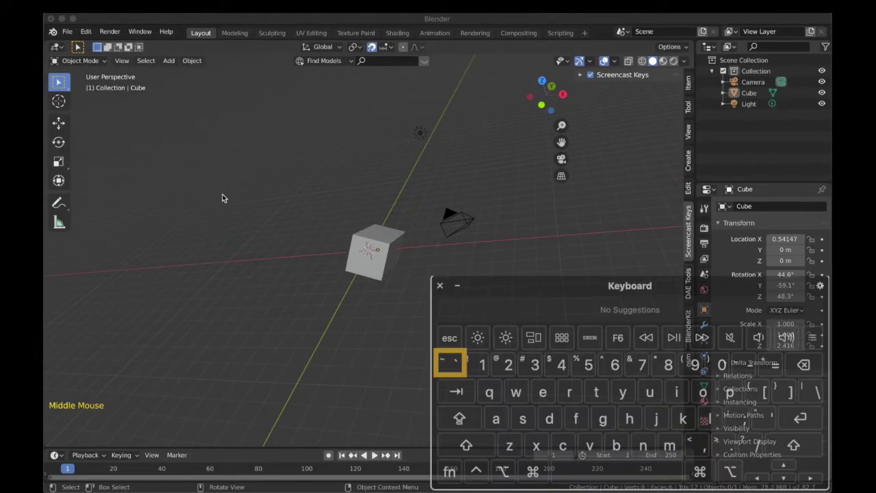
{"action": "left_click", "coordinate": [222, 198]}
{"action": "key", "text": "shift+grave"}
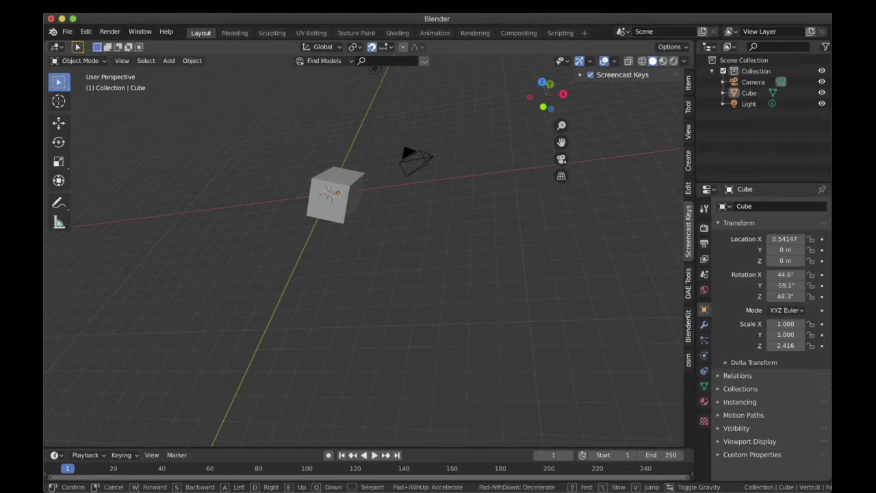
{"action": "key", "text": "w"}
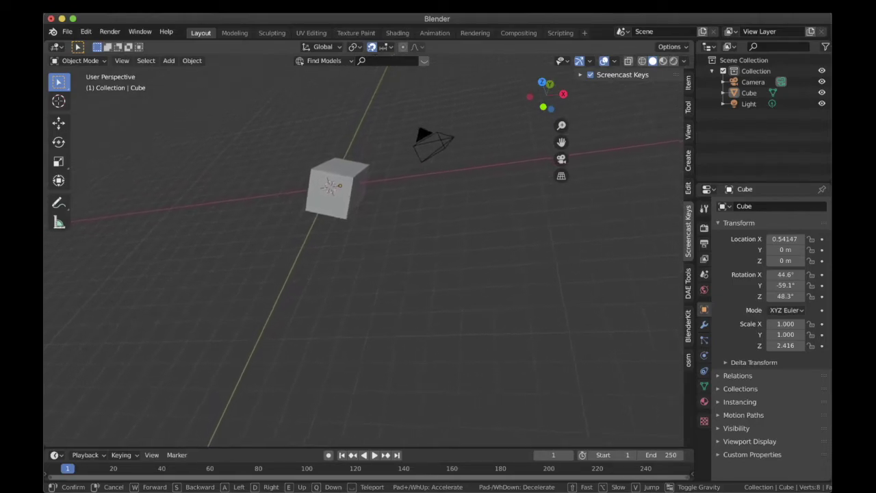
{"action": "key", "text": "a"}
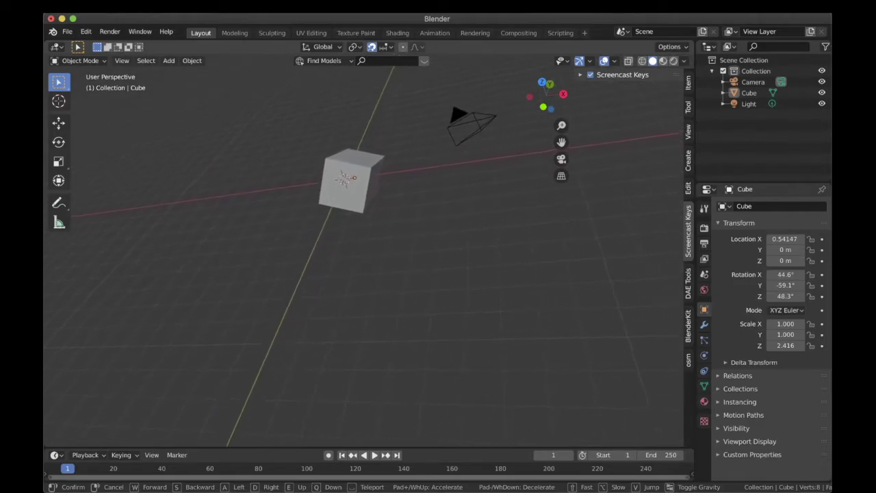
{"action": "key", "text": "e"}
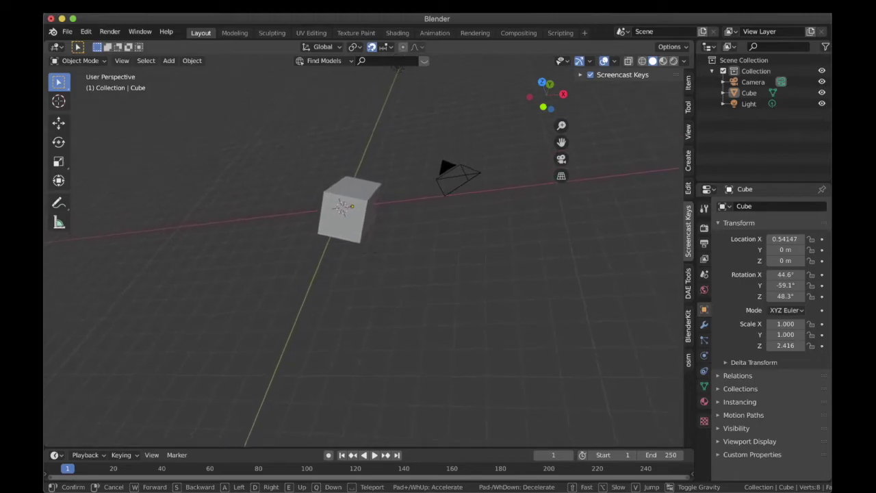
{"action": "key", "text": "q"}
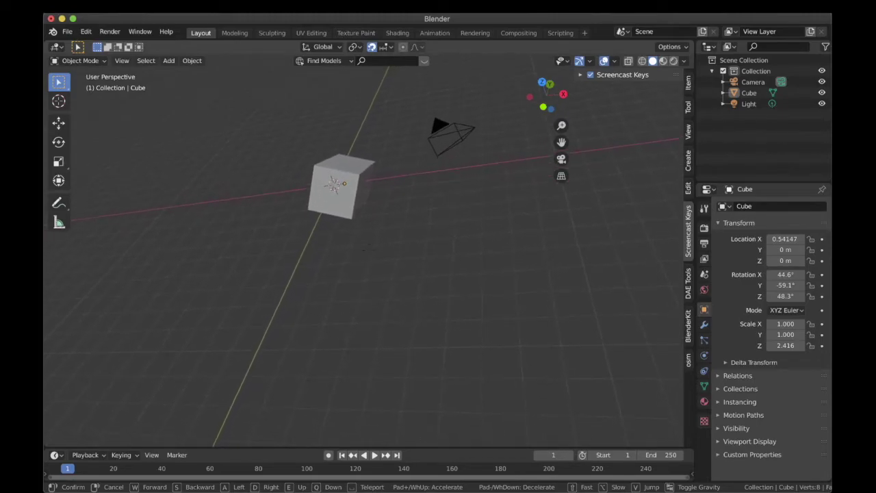
{"action": "key", "text": "e"}
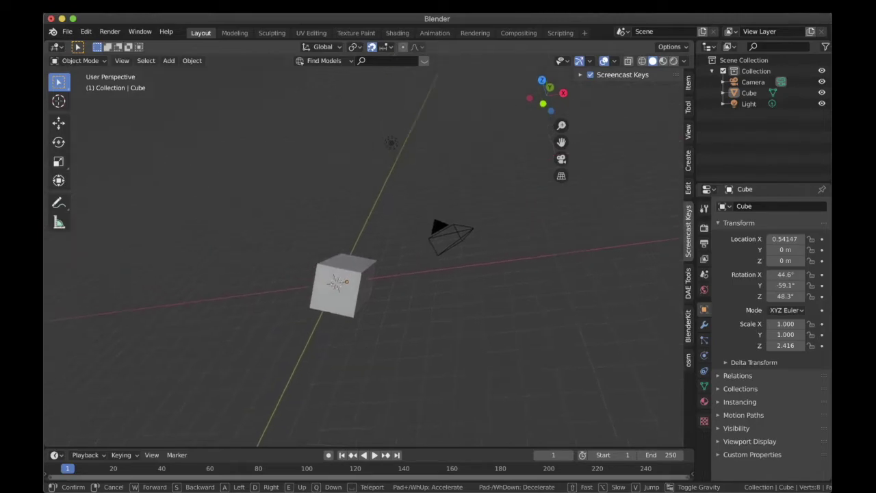
{"action": "key", "text": "q"}
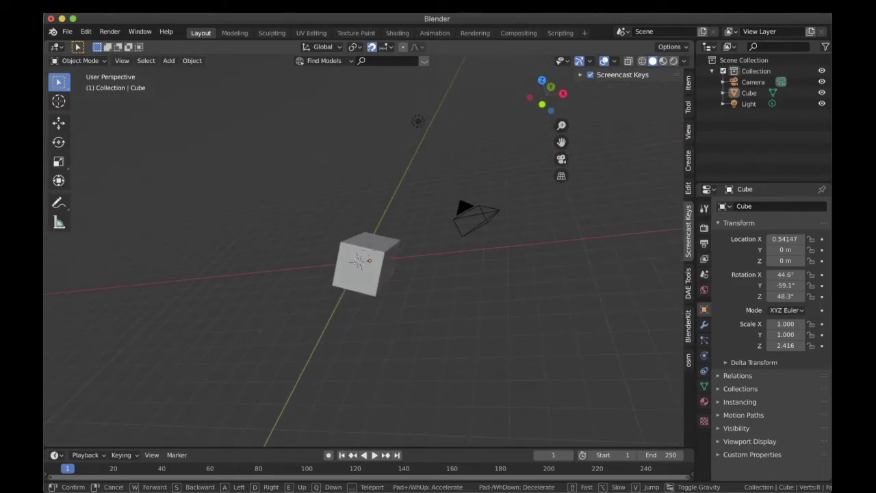
Step: Walk forward towards the cube and sidestep left past it in Walk navigation
{"action": "key", "text": "w"}
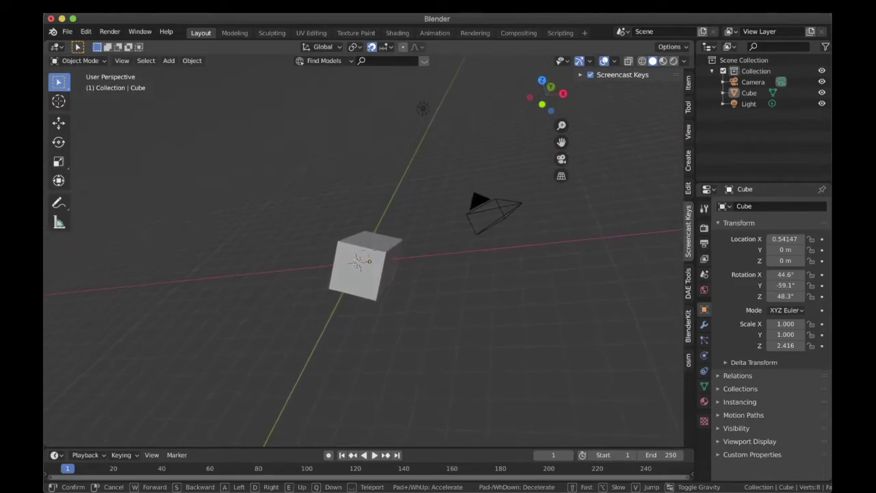
{"action": "key", "text": "w"}
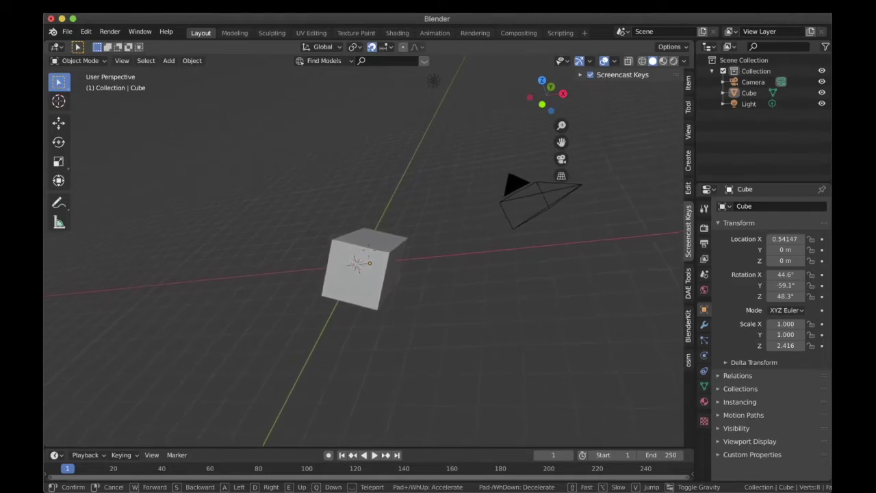
{"action": "key", "text": "a"}
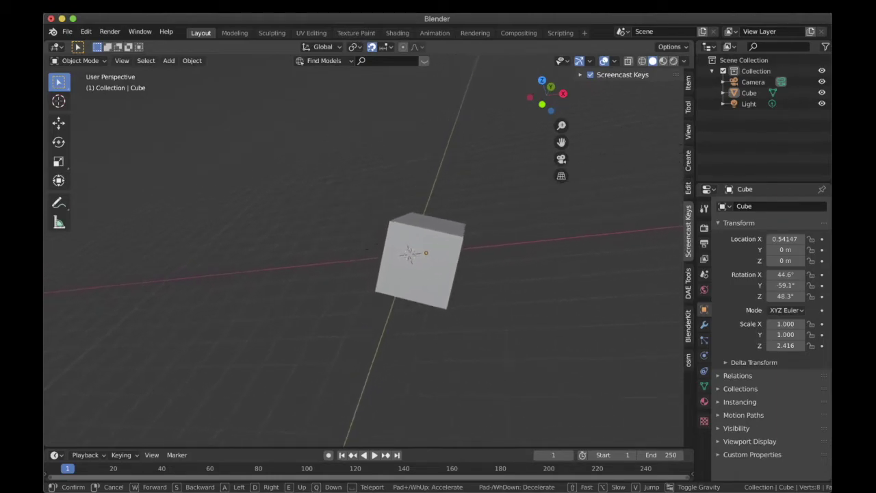
{"action": "key", "text": "a"}
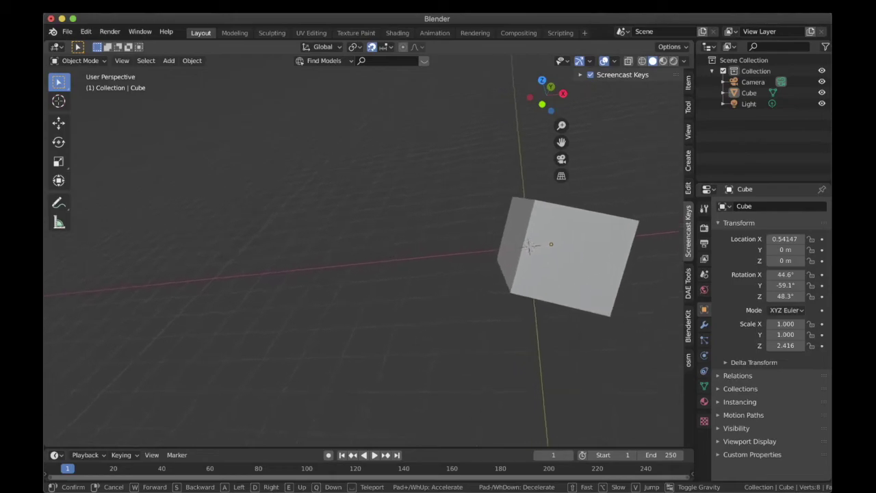
{"action": "key", "text": "a"}
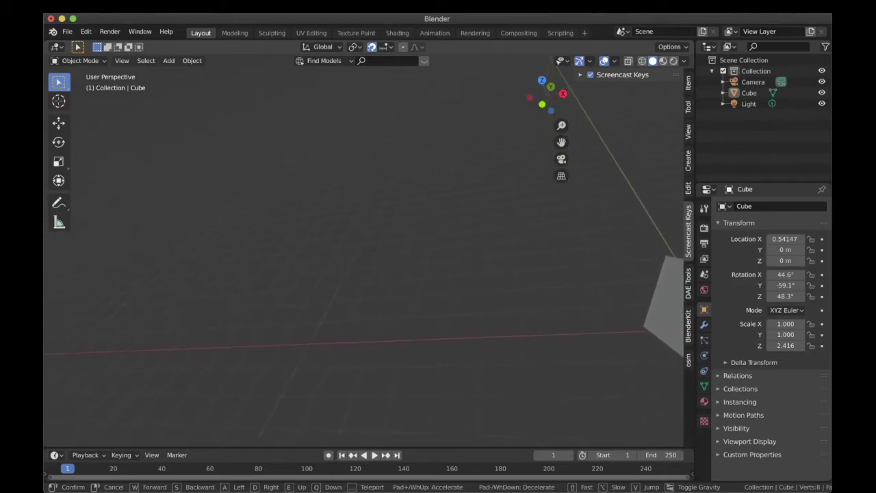
{"action": "key", "text": "a"}
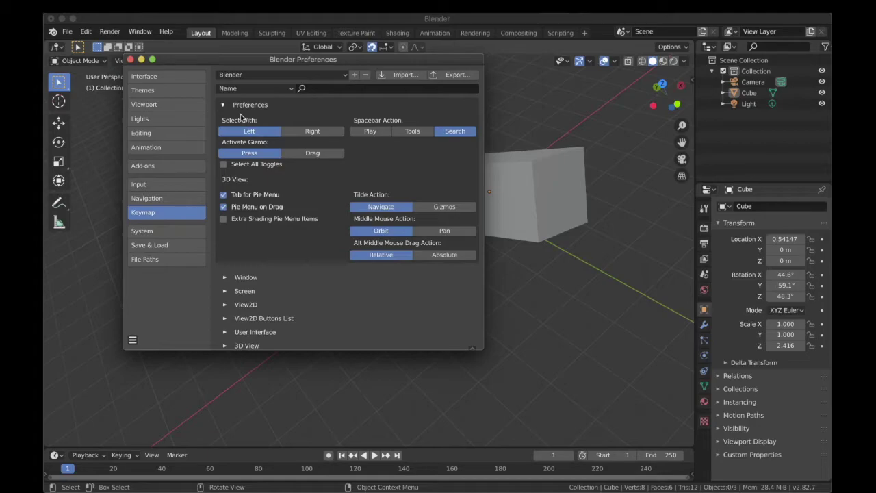
Step: Review the available keymap presets in the Keymap preferences, keeping Blender, and reposition the preferences window
{"action": "left_click", "coordinate": [278, 75]}
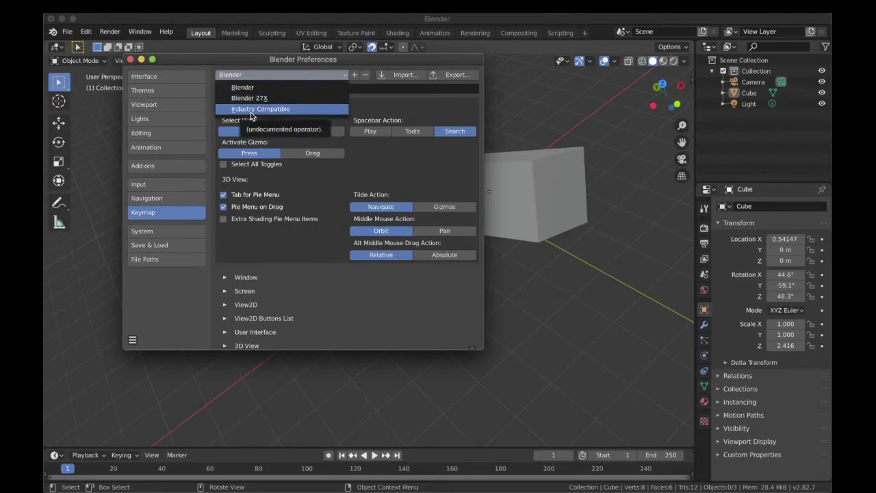
{"action": "left_click", "coordinate": [267, 74]}
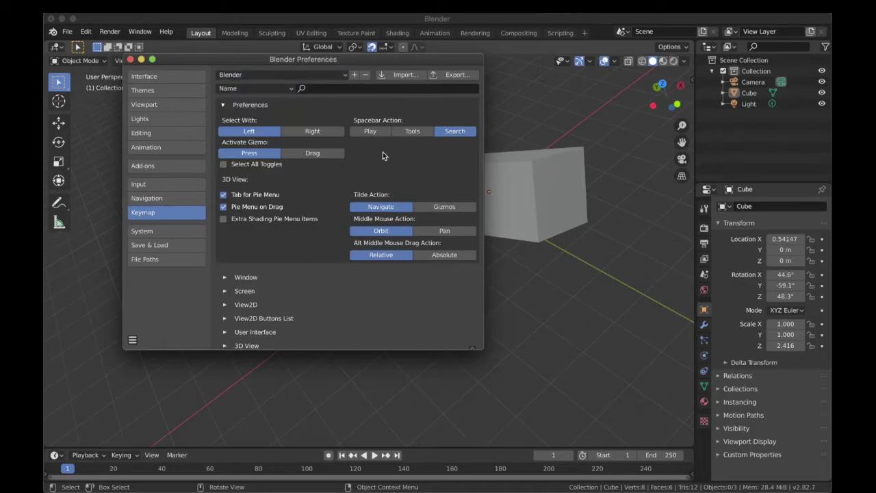
{"action": "left_click_drag", "start_coordinate": [341, 61], "coordinate": [416, 93]}
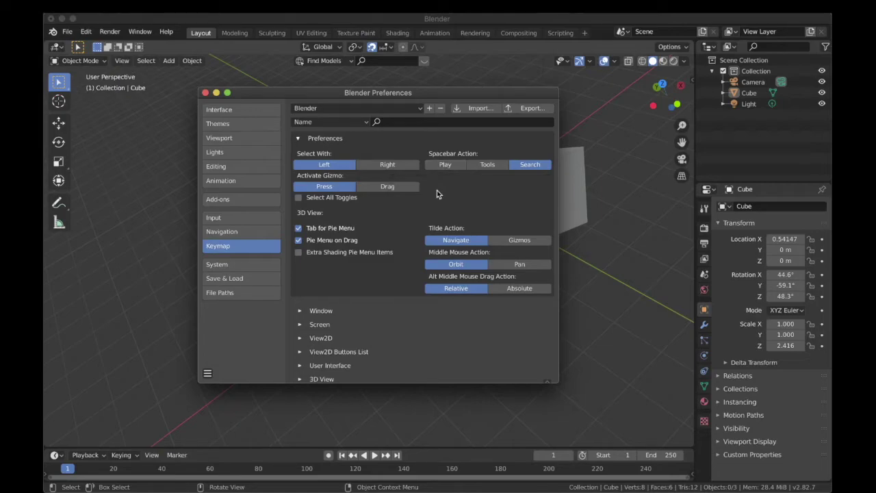
Step: Set the Spacebar Action to Play and test starting and stopping the animation in the viewport
{"action": "left_click", "coordinate": [445, 164]}
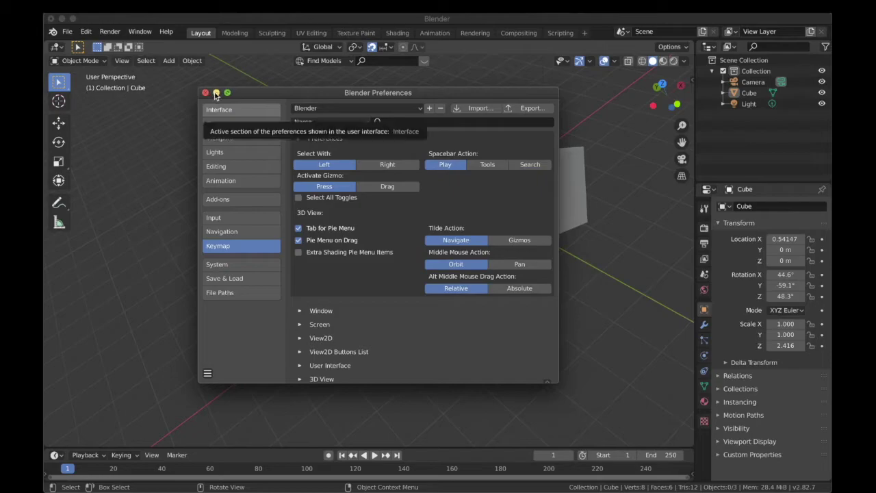
{"action": "left_click", "coordinate": [216, 93]}
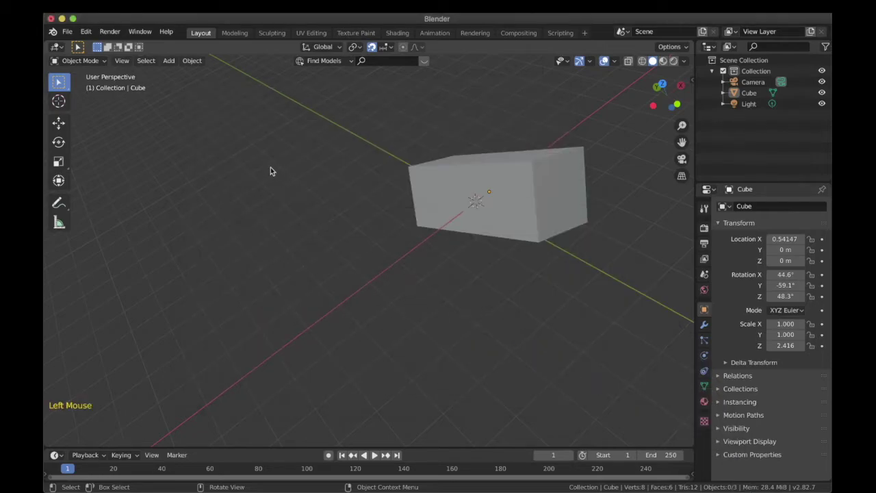
{"action": "key", "text": "space"}
{"action": "key", "text": "space"}
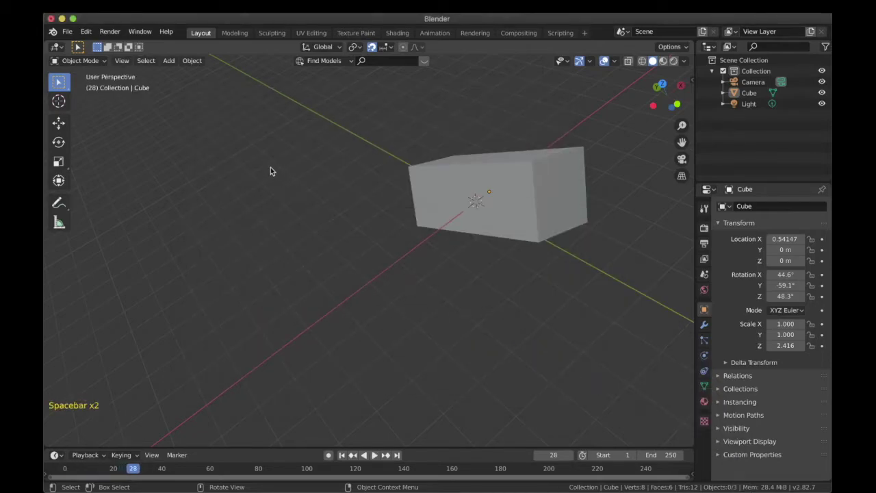
Step: Set the Spacebar Action to Tools in the Keymap preferences and test it by bringing up the tool list in the viewport
{"action": "left_click", "coordinate": [86, 33]}
{"action": "left_click", "coordinate": [102, 187]}
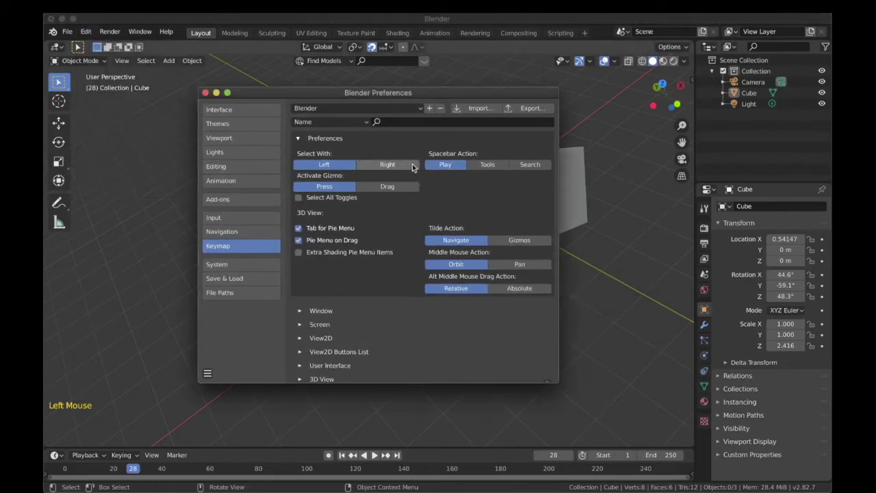
{"action": "left_click", "coordinate": [486, 165]}
{"action": "left_click", "coordinate": [216, 92]}
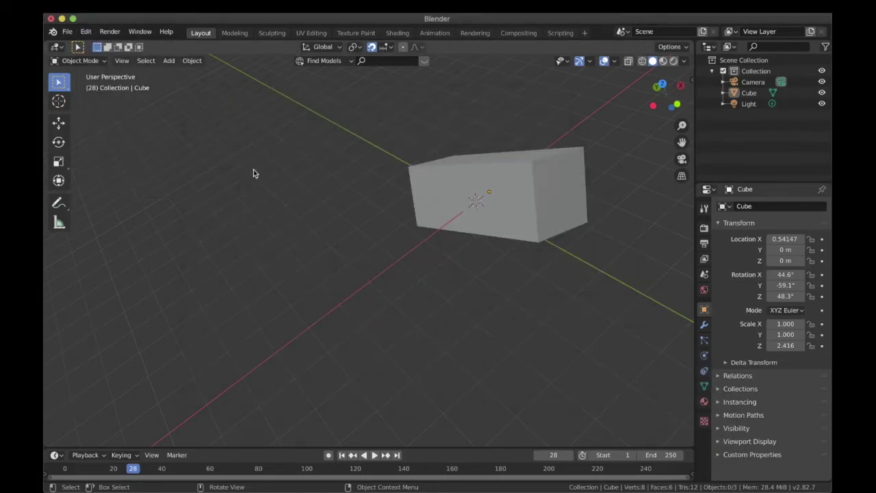
{"action": "key", "text": "space"}
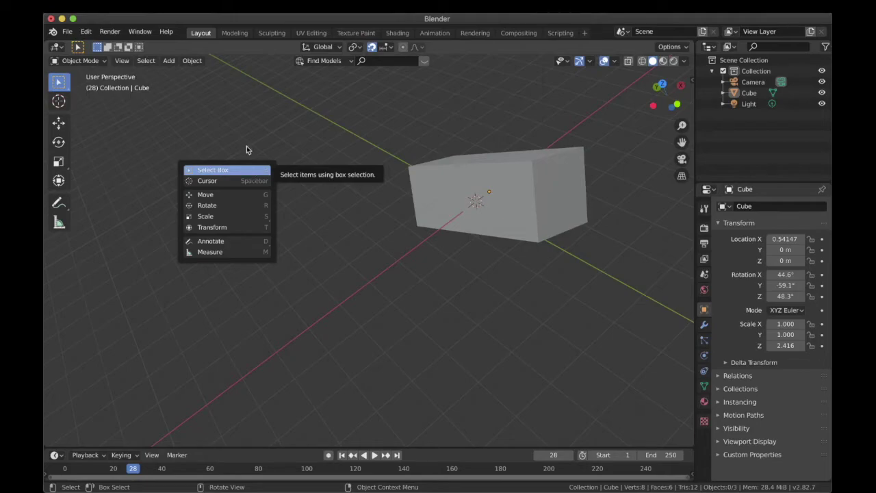
Step: Set the Spacebar Action to Search in the Keymap preferences and put the window away
{"action": "left_click", "coordinate": [87, 31]}
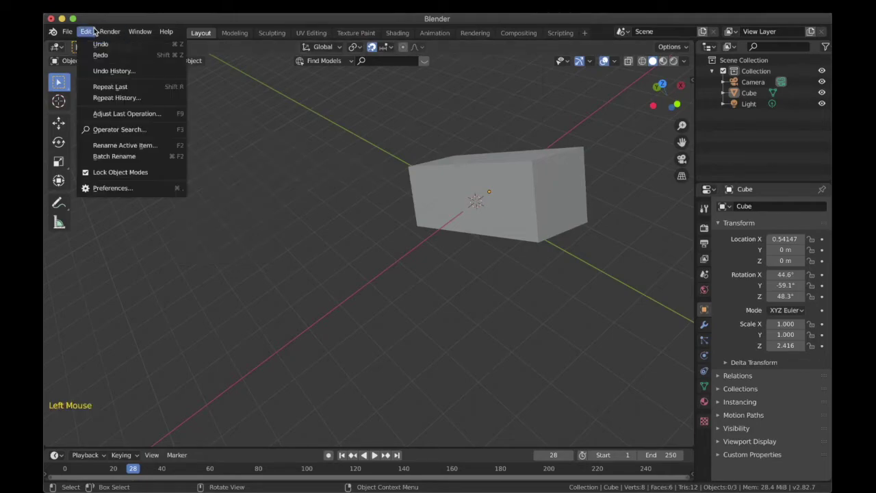
{"action": "left_click", "coordinate": [143, 185]}
{"action": "left_click", "coordinate": [525, 164]}
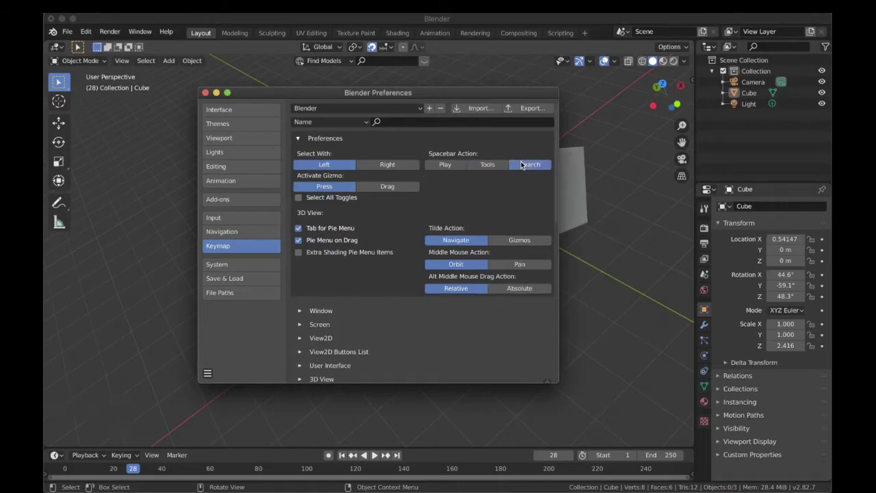
{"action": "left_click", "coordinate": [216, 92]}
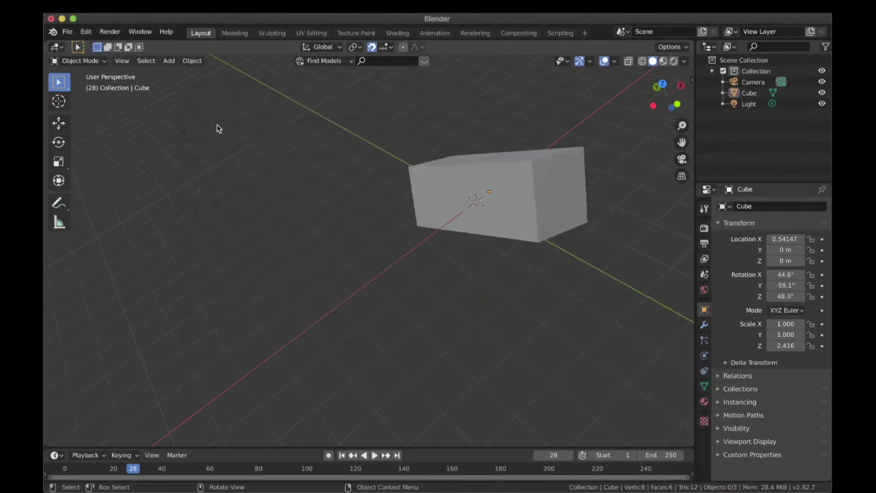
Step: Bring up the operator search in the viewport, browse down and back up its command list, and dismiss it
{"action": "key", "text": "space"}
{"action": "key", "text": "Down"}
{"action": "key", "text": "Down"}
{"action": "key", "text": "Down"}
{"action": "key", "text": "Down"}
{"action": "key", "text": "Down"}
{"action": "key", "text": "Down"}
{"action": "key", "text": "Down"}
{"action": "key", "text": "Down"}
{"action": "key", "text": "Down"}
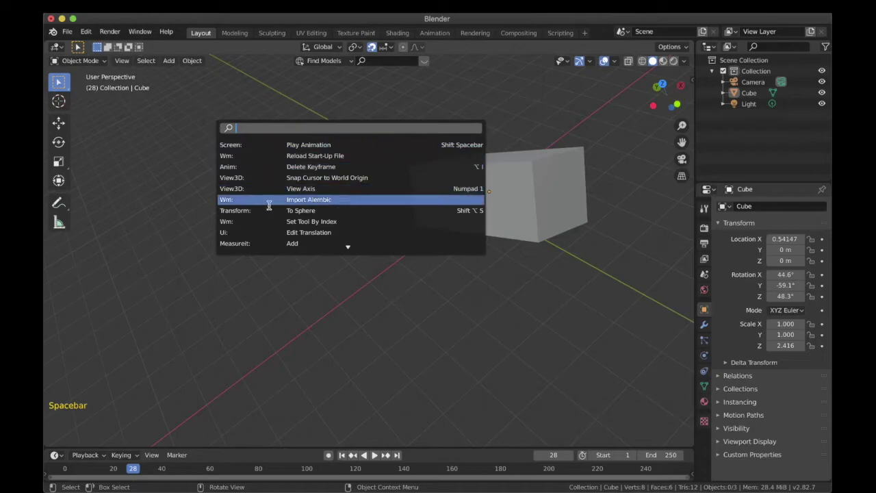
{"action": "key", "text": "Down"}
{"action": "key", "text": "Down"}
{"action": "key", "text": "Down"}
{"action": "key", "text": "Down"}
{"action": "key", "text": "Down"}
{"action": "key", "text": "Down"}
{"action": "key", "text": "Down"}
{"action": "key", "text": "Down"}
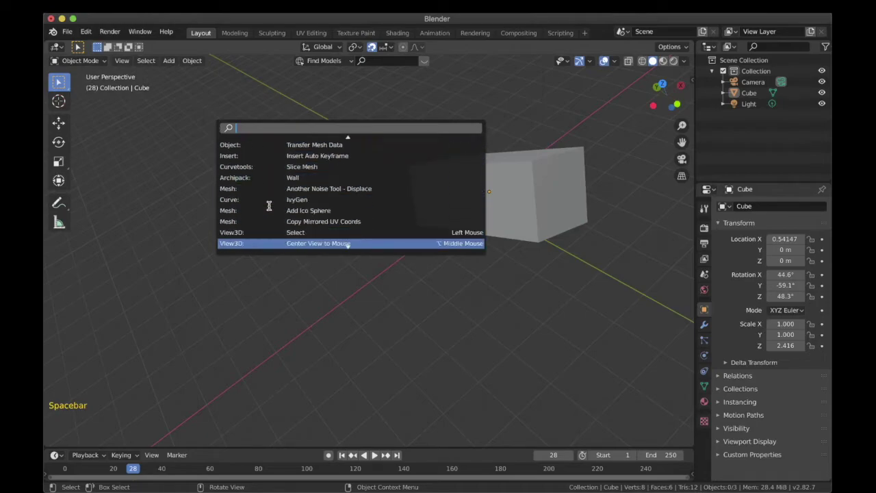
{"action": "key", "text": "Up"}
{"action": "key", "text": "Up"}
{"action": "key", "text": "Up"}
{"action": "key", "text": "Up"}
{"action": "key", "text": "Up"}
{"action": "key", "text": "Up"}
{"action": "key", "text": "Up"}
{"action": "key", "text": "Up"}
{"action": "key", "text": "Up"}
{"action": "key", "text": "Up"}
{"action": "key", "text": "Up"}
{"action": "key", "text": "Up"}
{"action": "key", "text": "Up"}
{"action": "key", "text": "Up"}
{"action": "key", "text": "Up"}
{"action": "key", "text": "Up"}
{"action": "key", "text": "Up"}
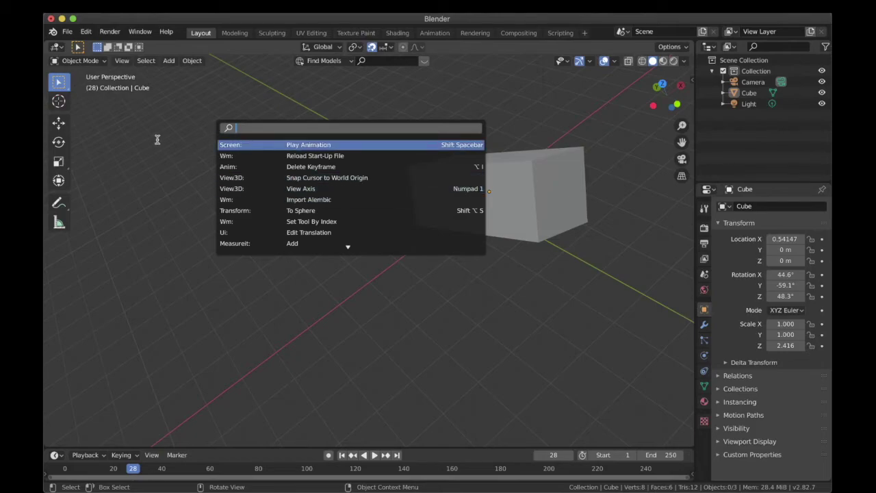
{"action": "key", "text": "Escape"}
Step: Reopen the preferences, review the Save & Load and File Paths settings, and close the window
{"action": "key", "text": "super+comma"}
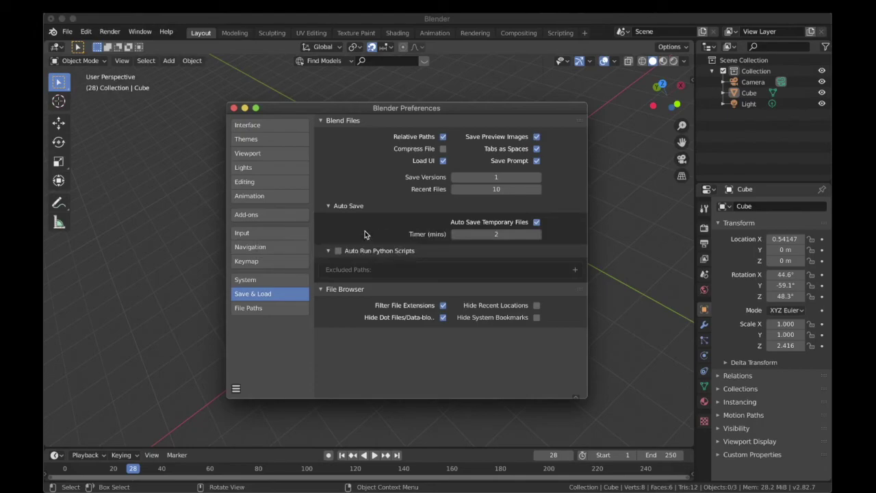
{"action": "left_click", "coordinate": [273, 308]}
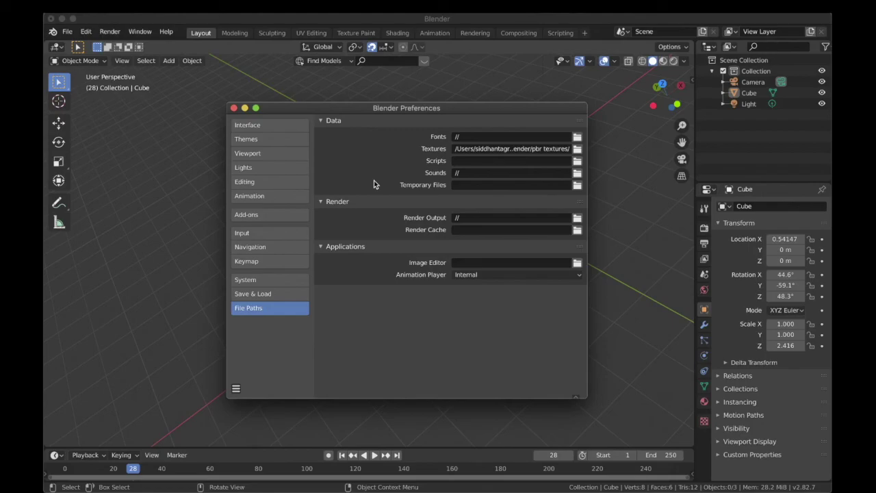
{"action": "left_click", "coordinate": [233, 107]}
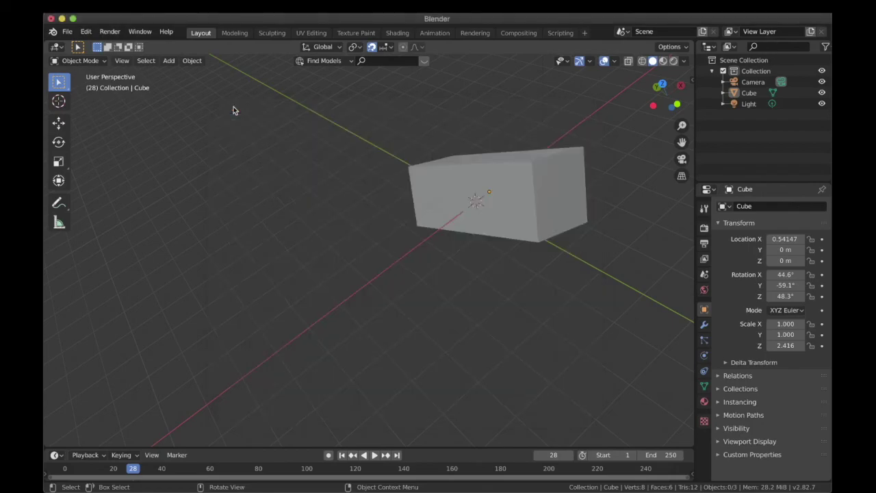